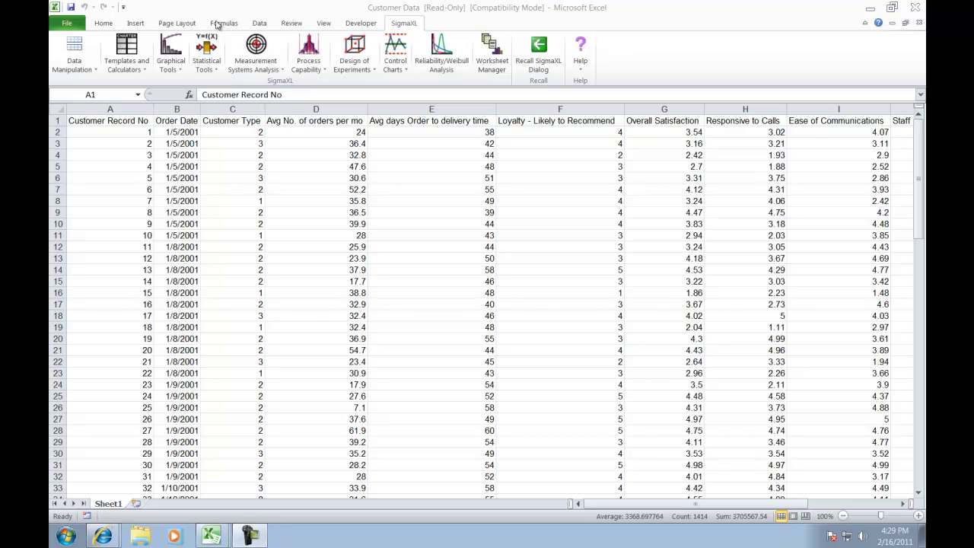
Insert a blank SigmaXL Run Chart template sheet from Basic Graphical Templates
click(126, 53)
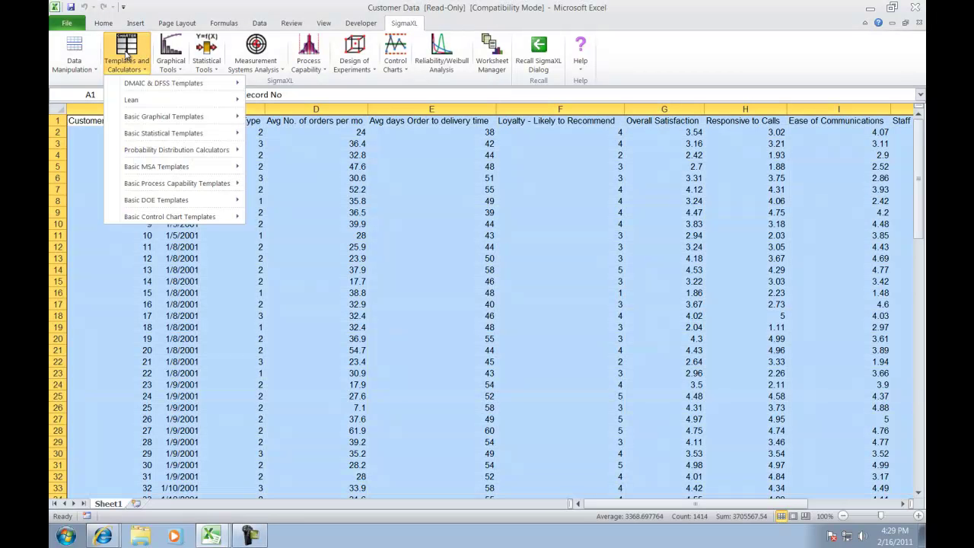
mouse_move(170, 122)
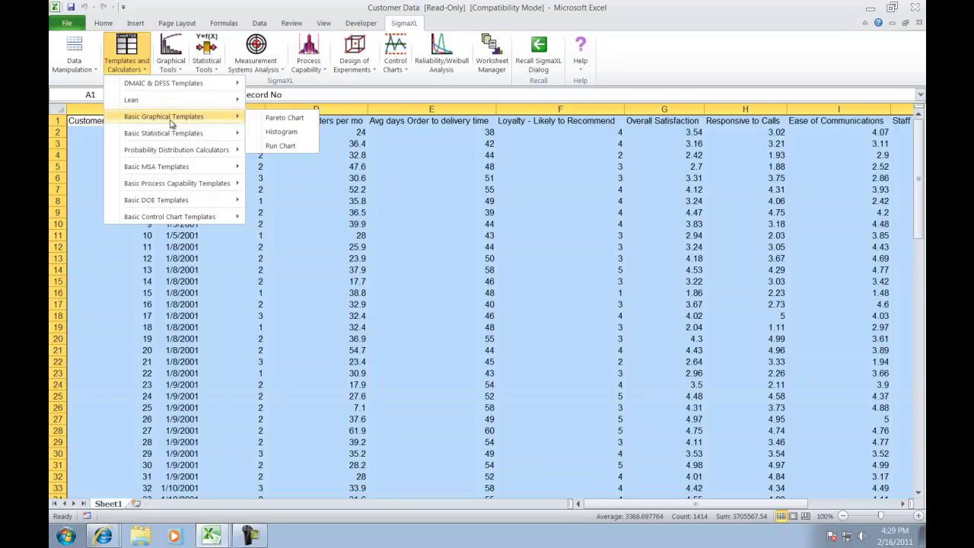
click(279, 146)
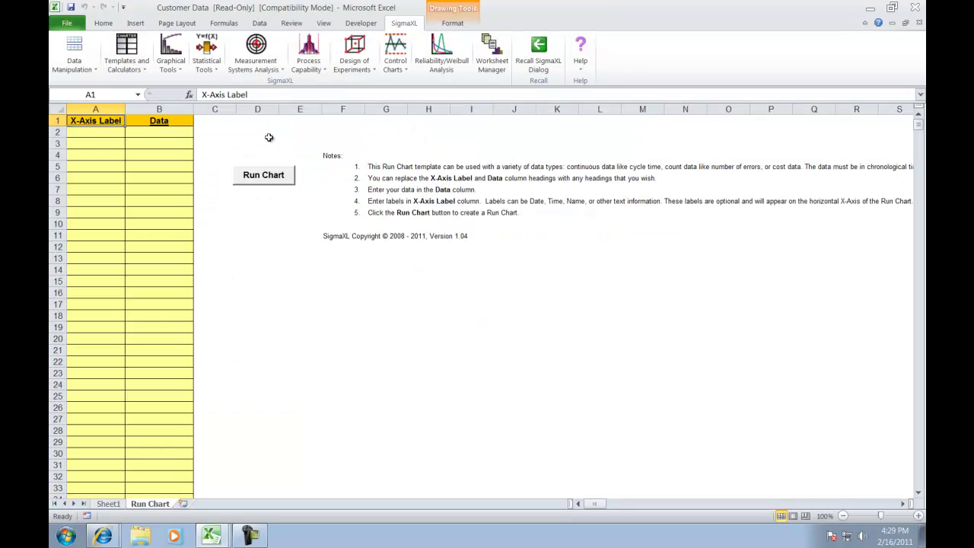
Select the template's X-Axis Label and Data columns and generate its run chart
drag(99, 133, 111, 338)
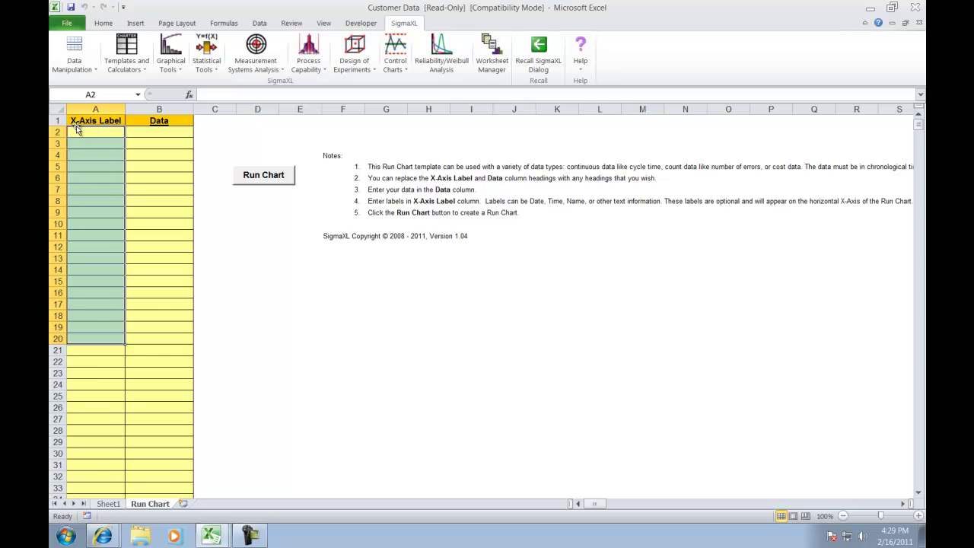
drag(161, 136, 168, 333)
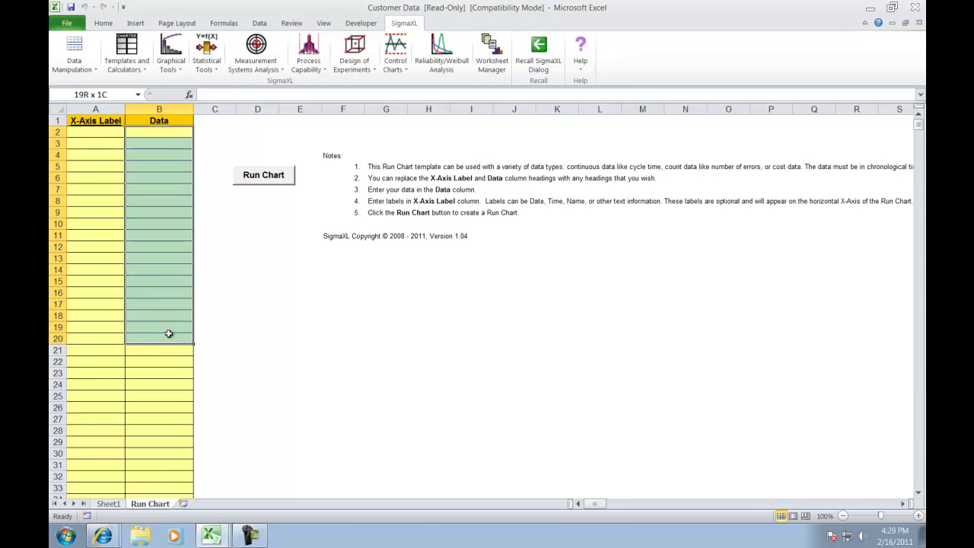
click(249, 181)
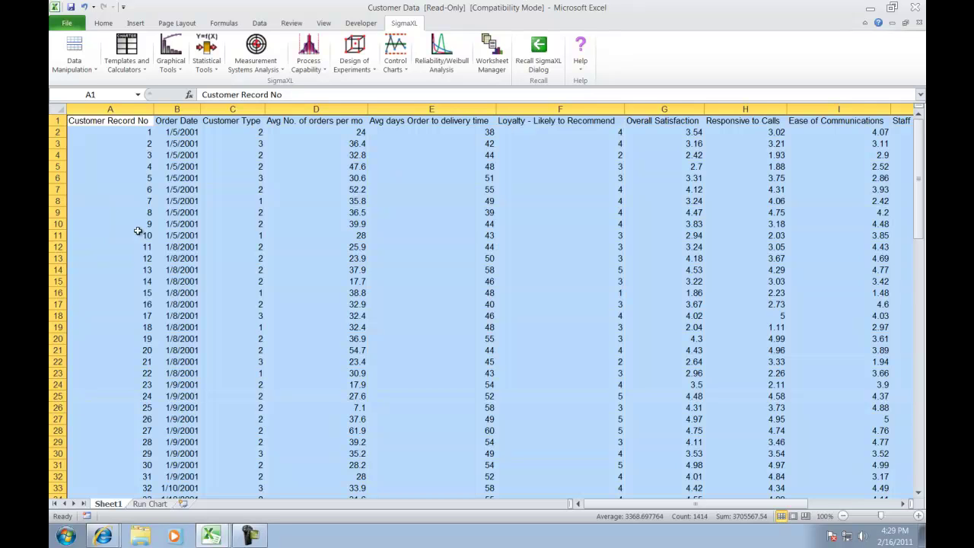
Start a SigmaXL Run Chart on the entire data table $A$1:$N$101 with data labels
click(178, 67)
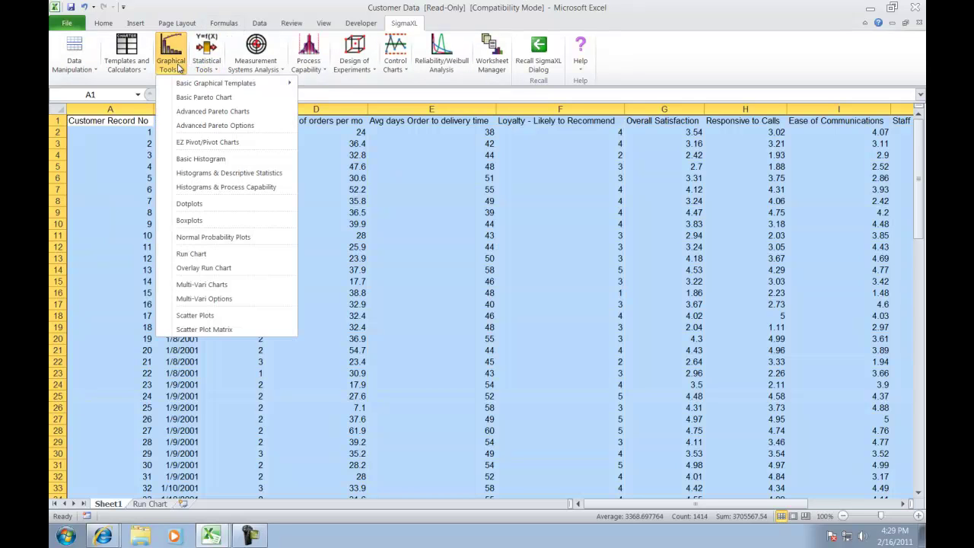
click(220, 258)
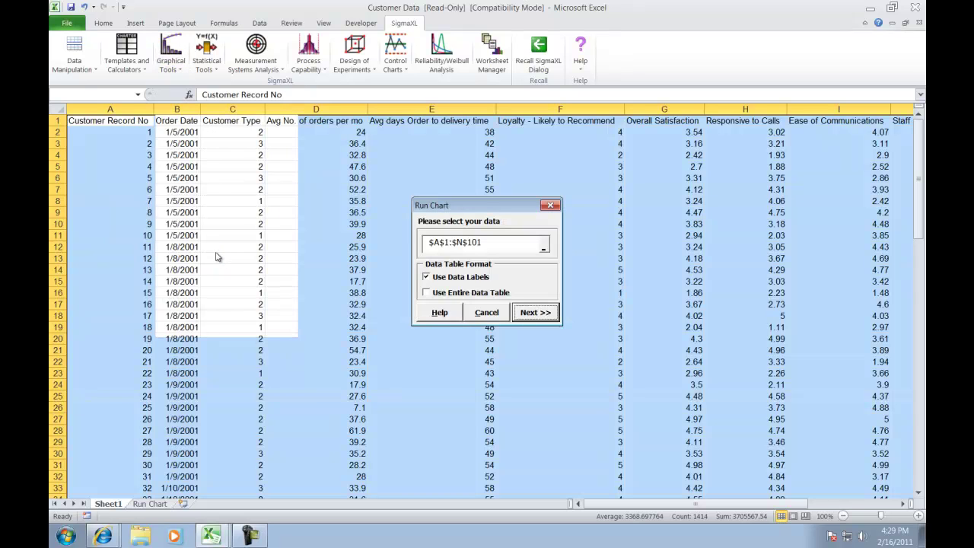
click(440, 295)
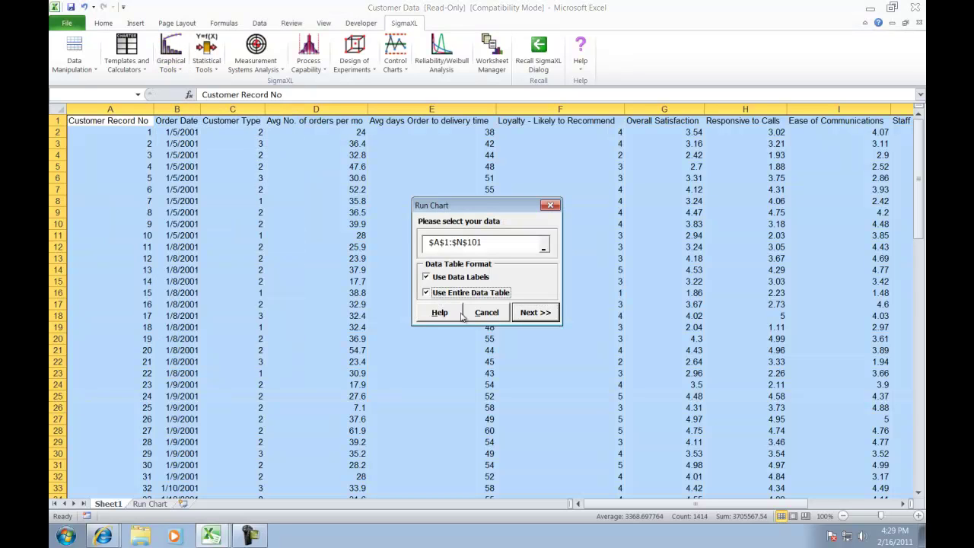
Chart Overall Satisfaction as the Y variable with a mean centre line and no runs test
click(538, 313)
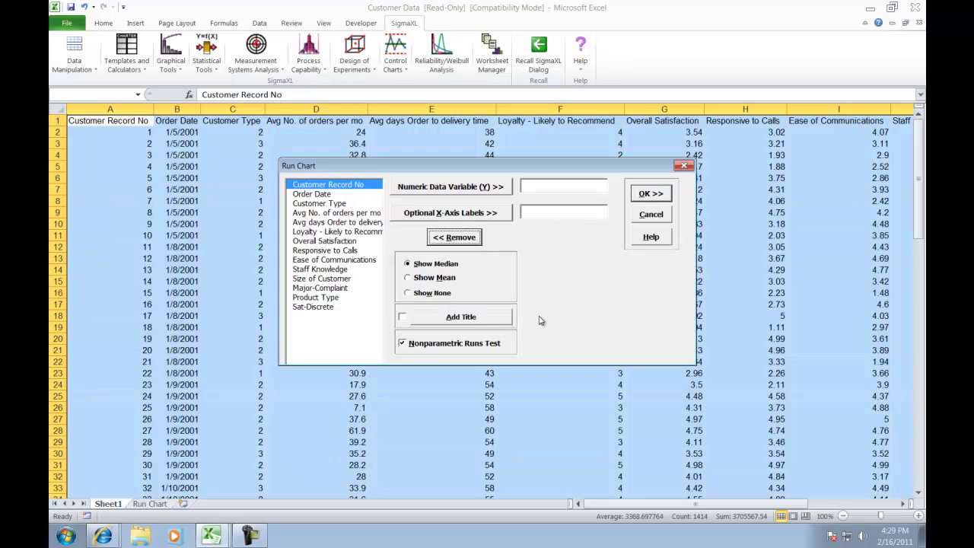
click(323, 241)
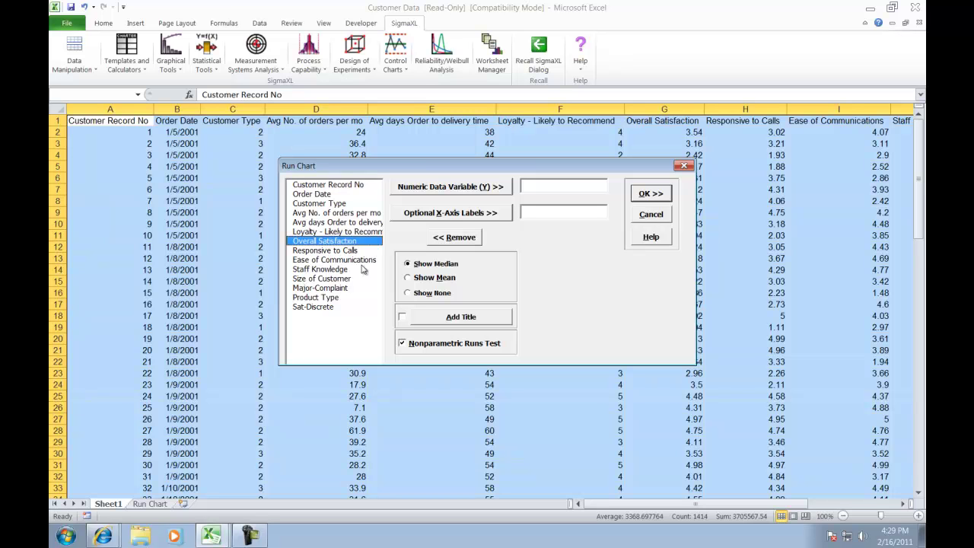
click(457, 192)
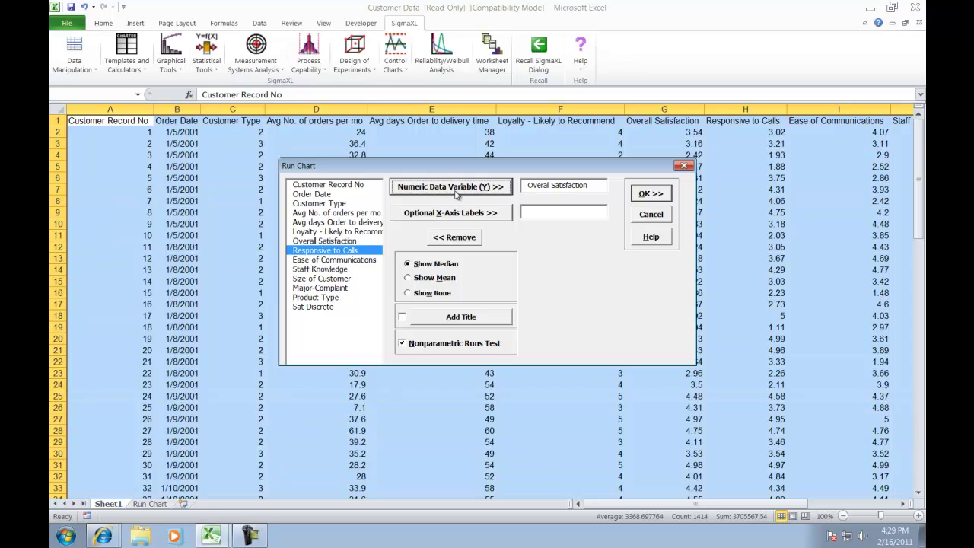
click(421, 286)
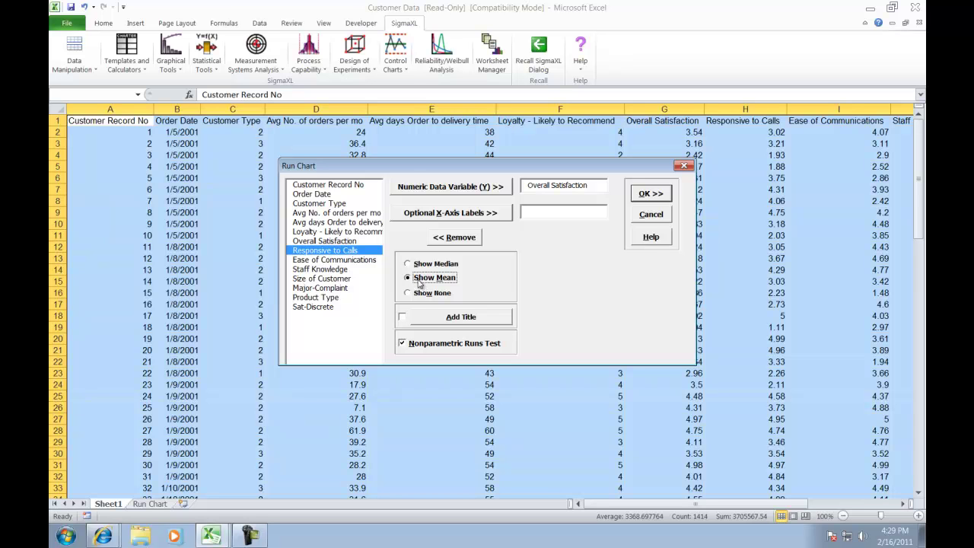
click(403, 344)
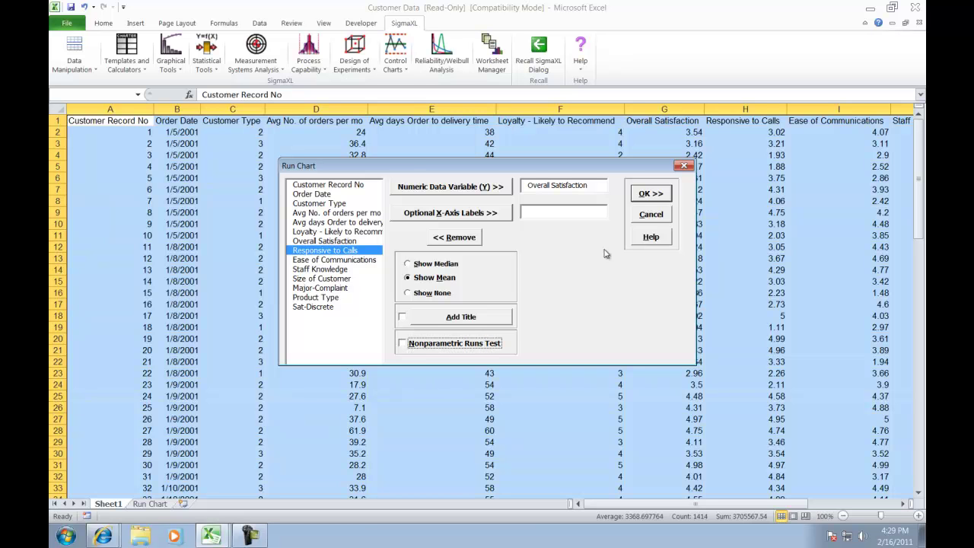
click(652, 195)
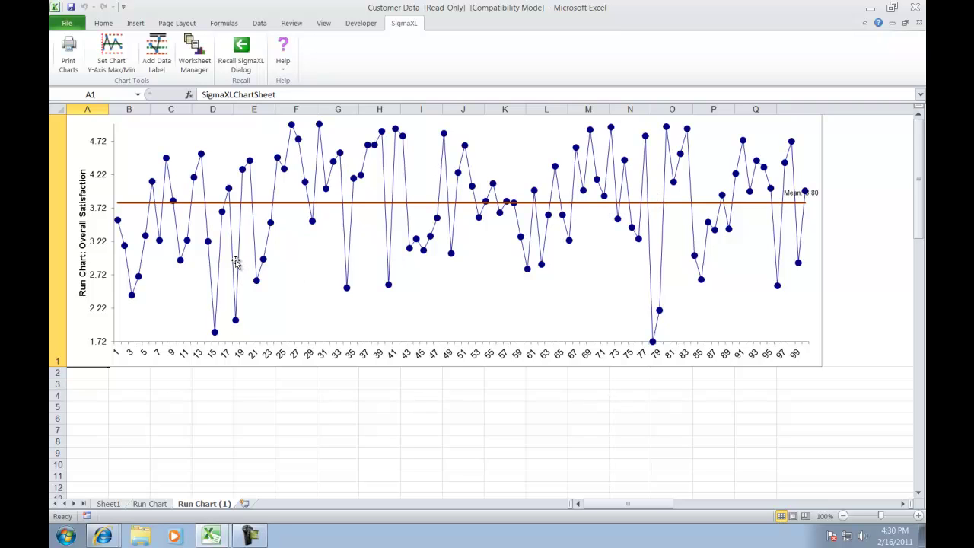
Open Format Axis for the run chart's vertical axis
click(103, 214)
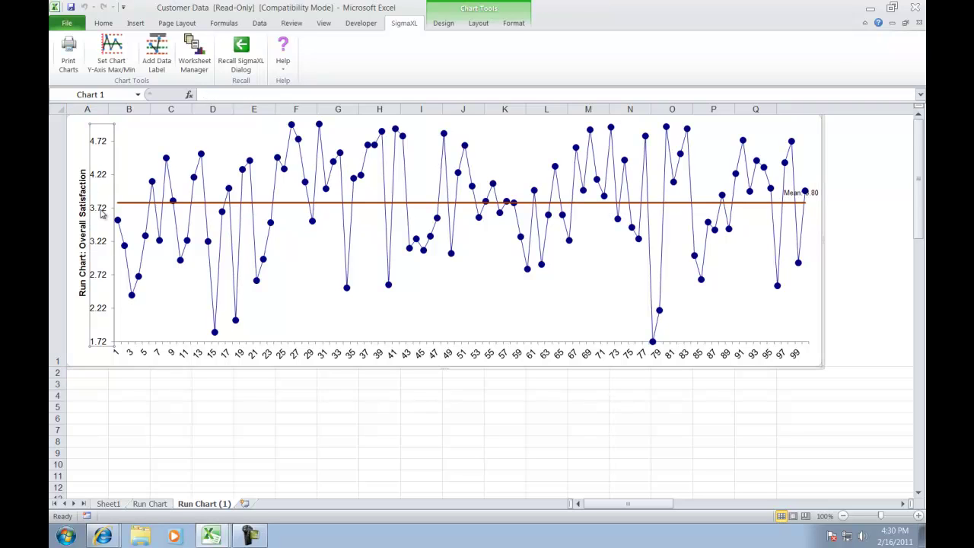
double_click(103, 215)
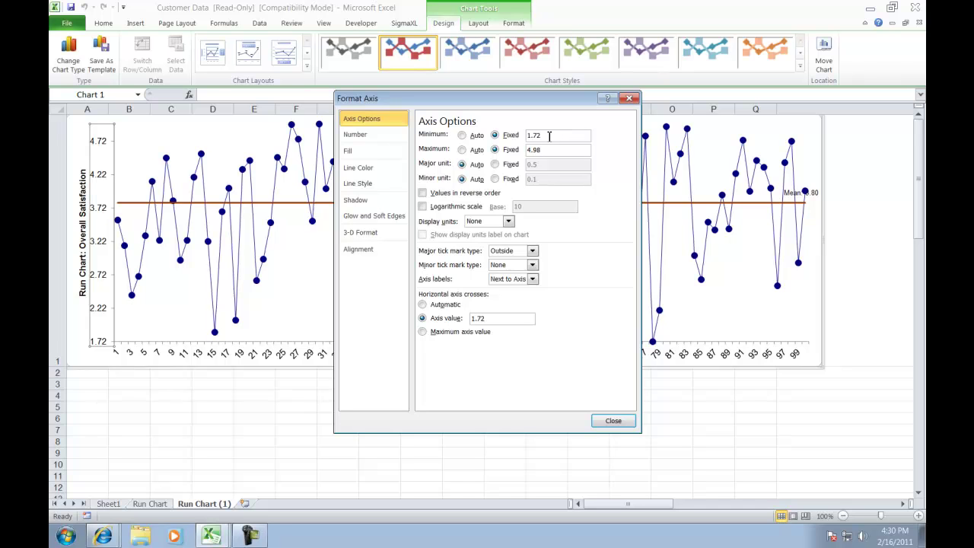
Fix the vertical axis at minimum 1, maximum 5, major 0.5, minor 0.1, crossing at 1
drag(550, 135, 479, 137)
text(1)
drag(563, 149, 513, 150)
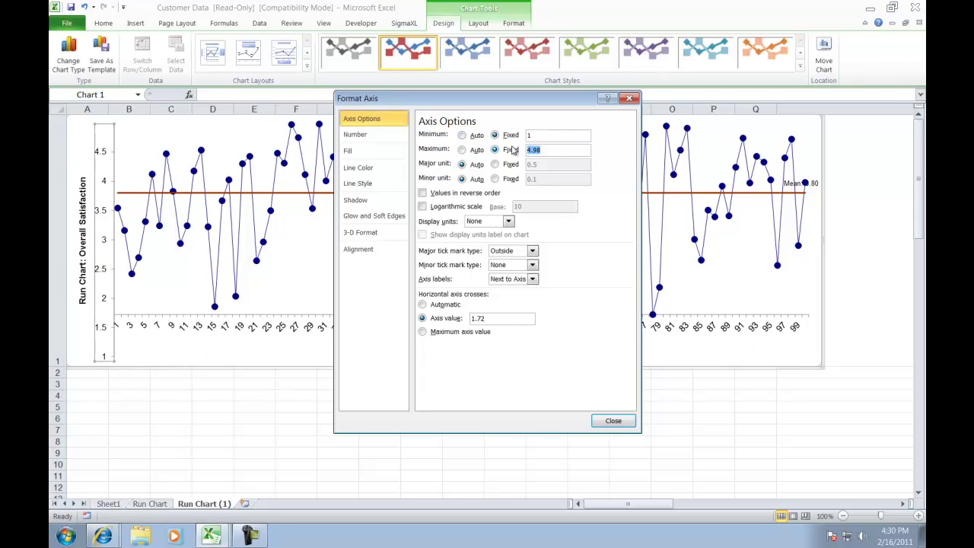
text(5)
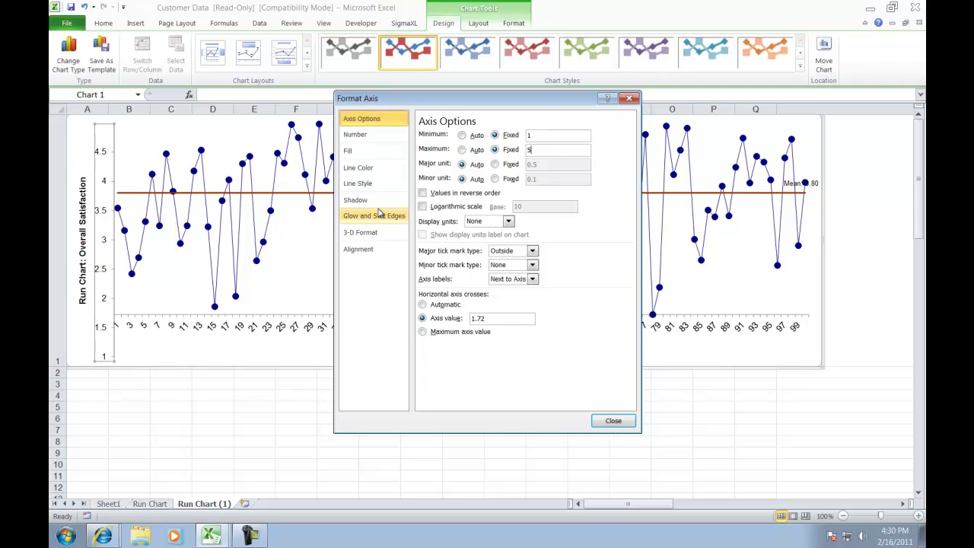
click(494, 164)
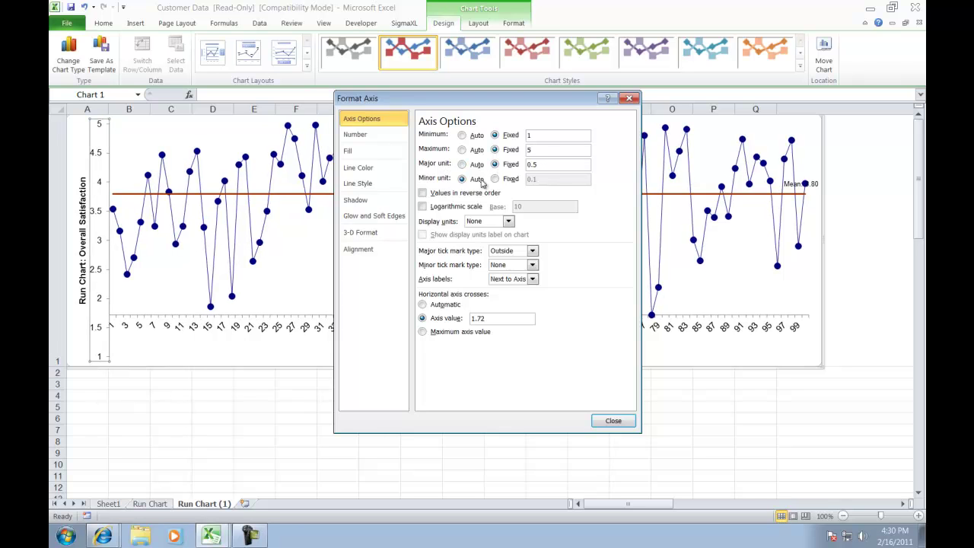
click(495, 178)
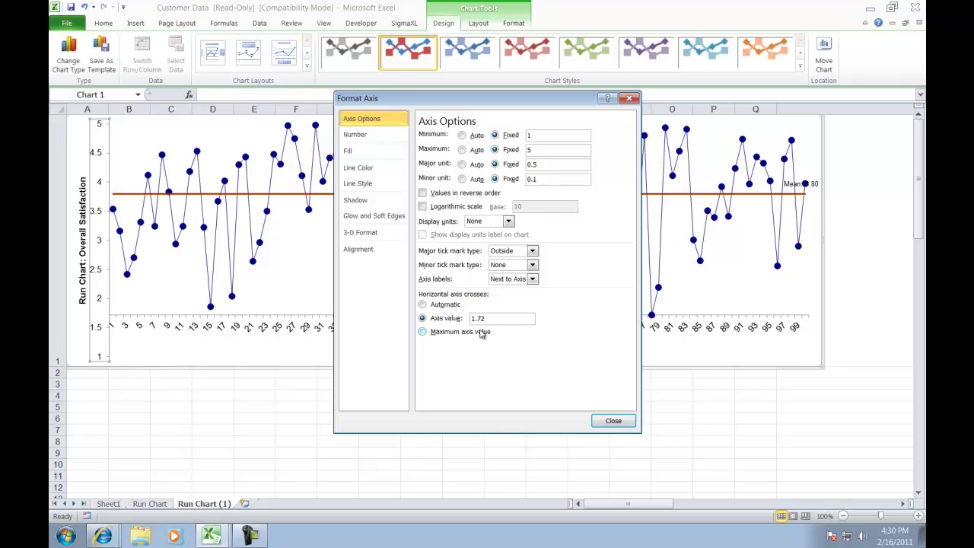
drag(503, 319, 392, 319)
text(1)
click(612, 423)
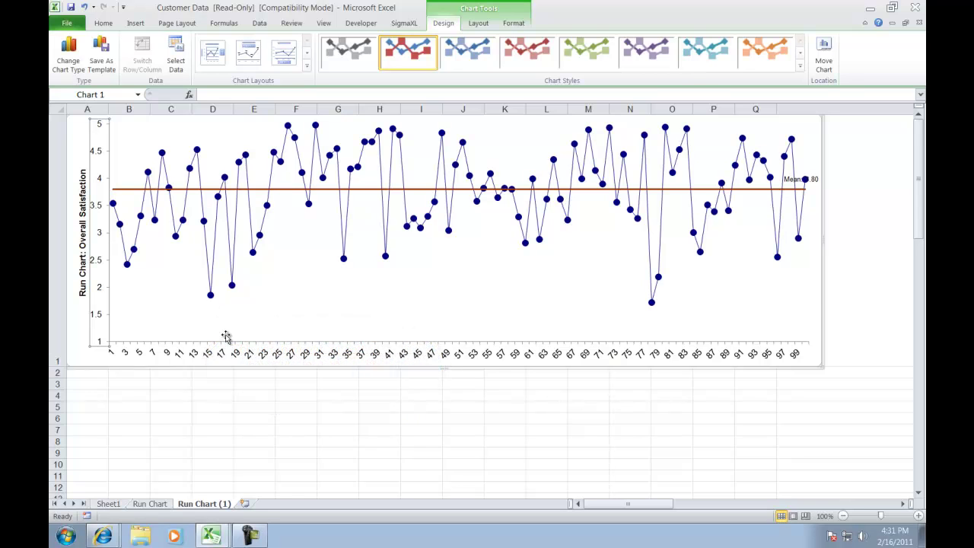
Add a 1.86 data label to the low point at observation 15 and select it for editing
click(212, 299)
click(211, 297)
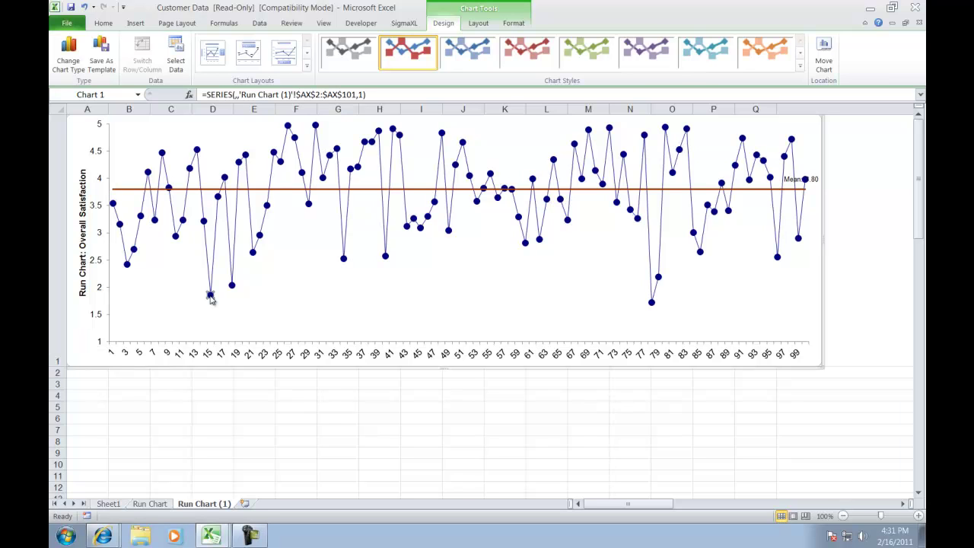
right_click(211, 298)
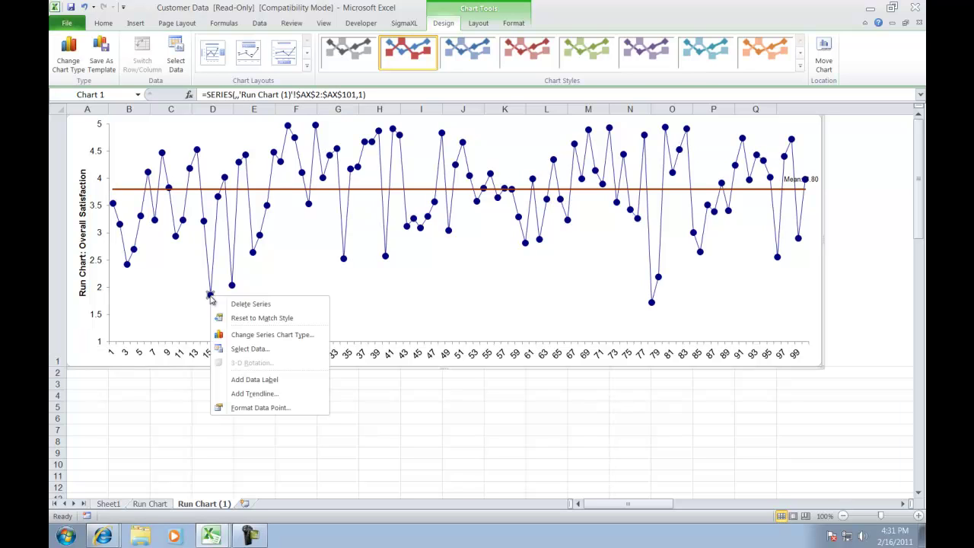
click(264, 379)
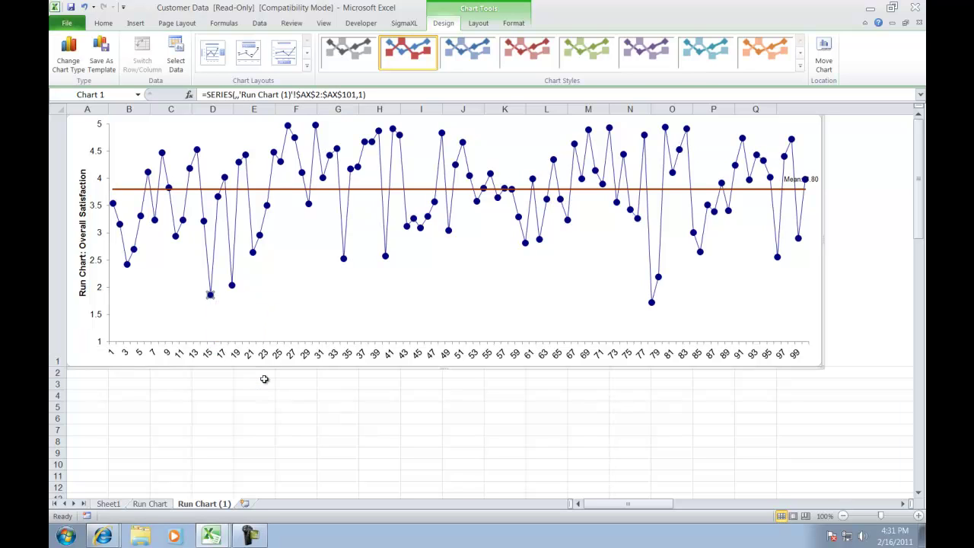
click(231, 296)
click(234, 297)
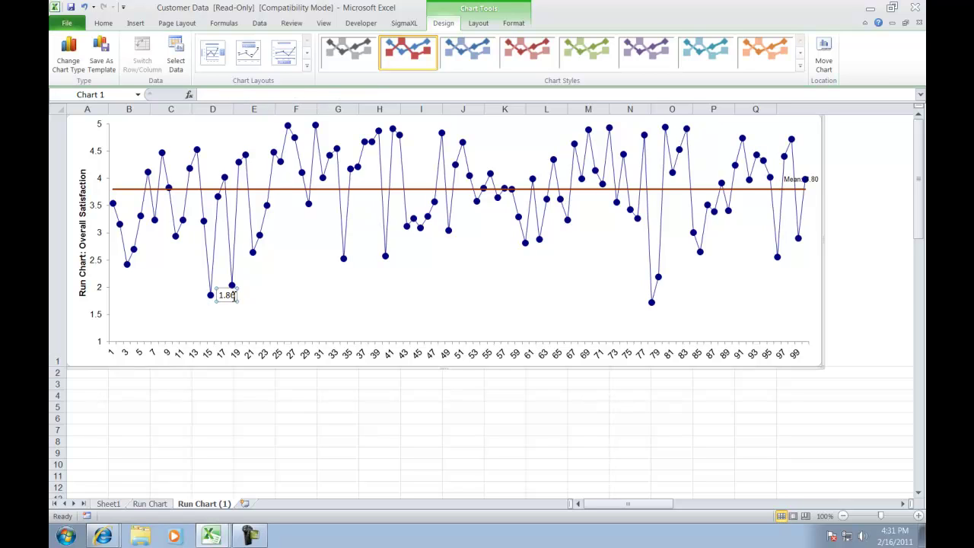